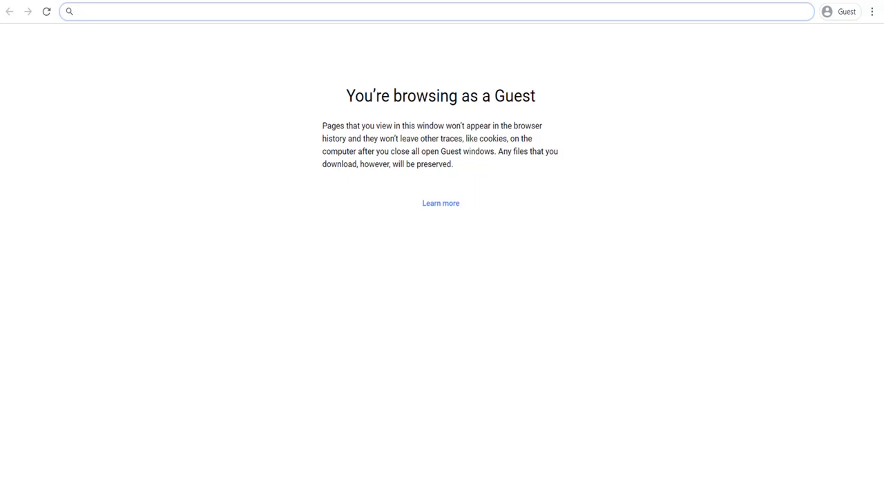
# Search the web for "onshape" and open the official Onshape website from the results.
pyautogui.write('on')
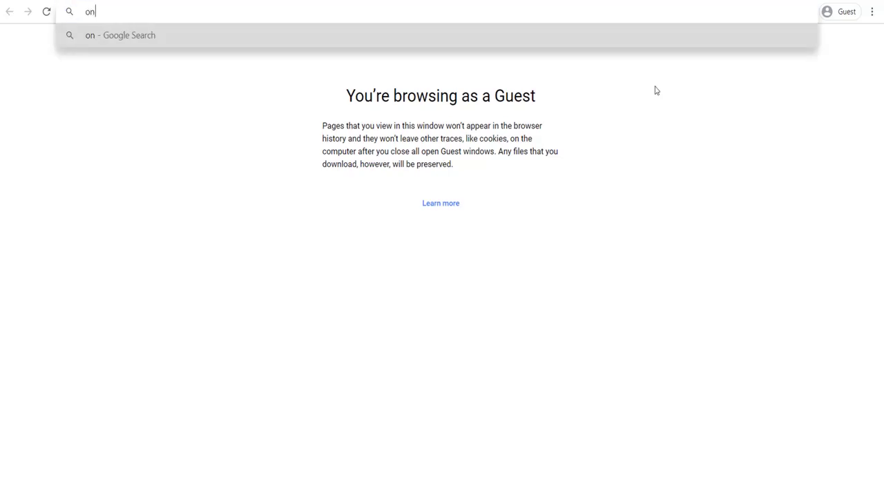
pyautogui.write('shape')
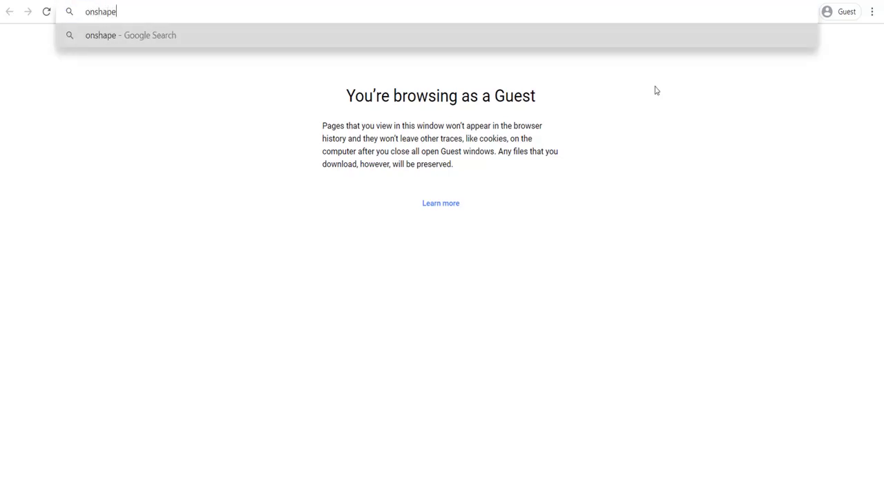
pyautogui.press('Return')
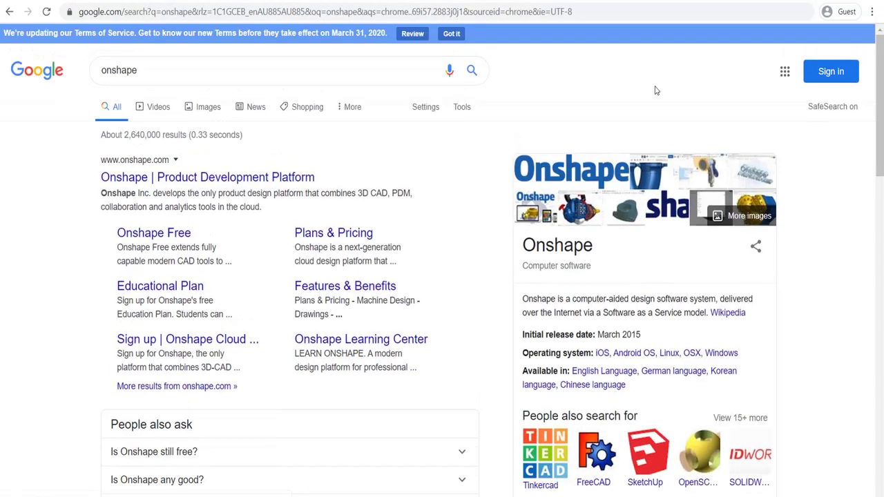
pyautogui.click(237, 181)
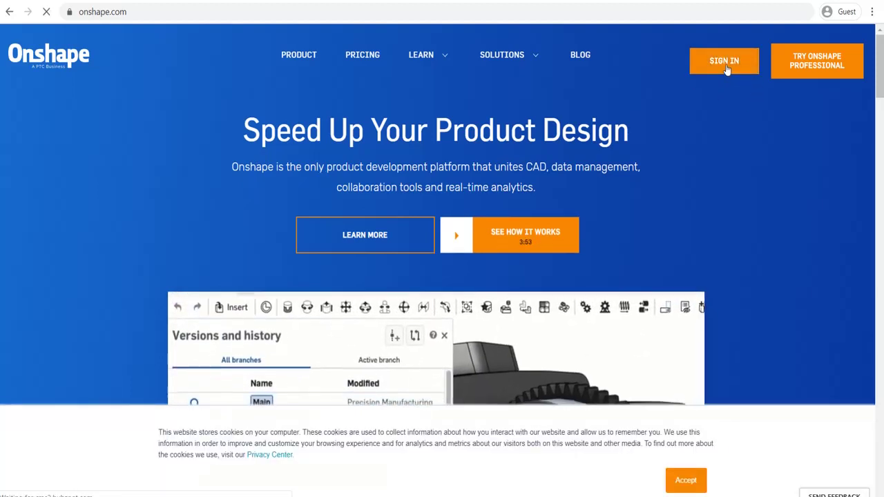
# Go through the Onshape sign-in page to the sign-up plans and request an Education account.
pyautogui.click(725, 64)
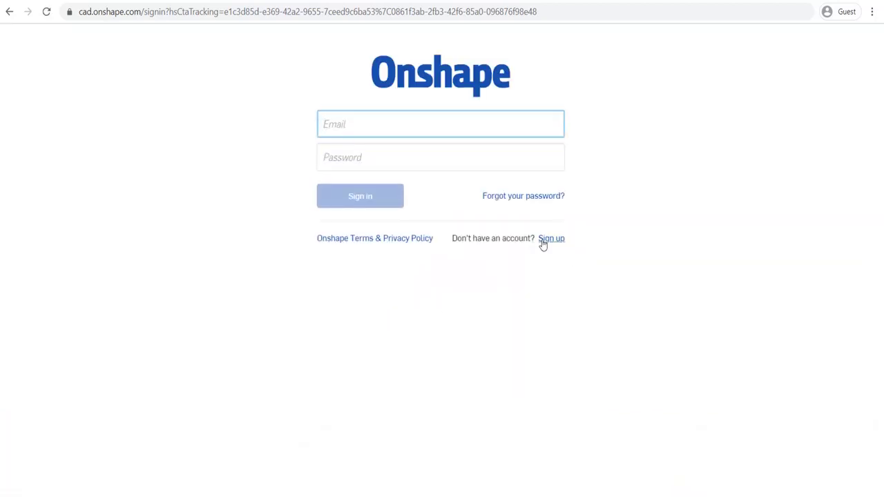
pyautogui.click(553, 239)
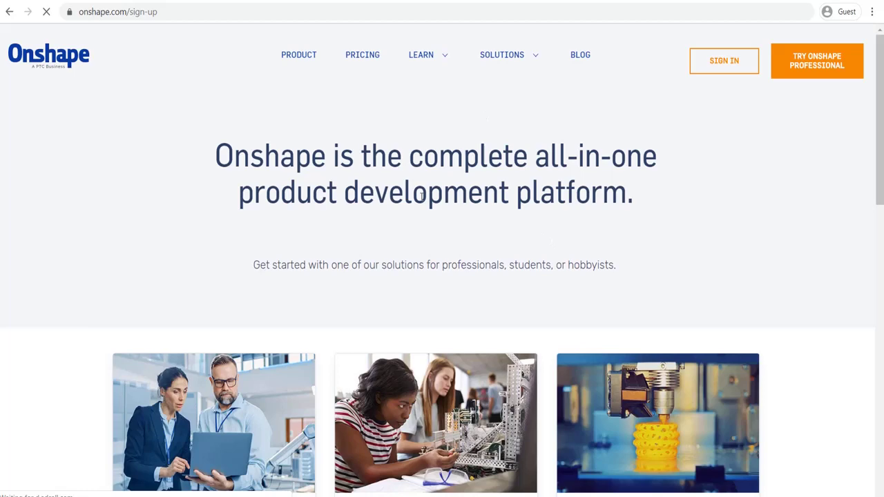
pyautogui.scroll(-1, 421, 200)
pyautogui.scroll(1, 422, 196)
pyautogui.scroll(-1, 421, 197)
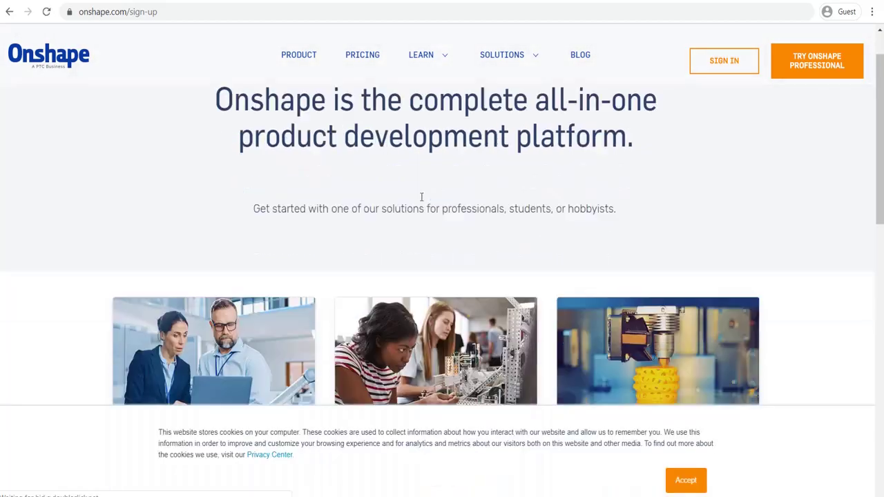
pyautogui.scroll(-2, 422, 198)
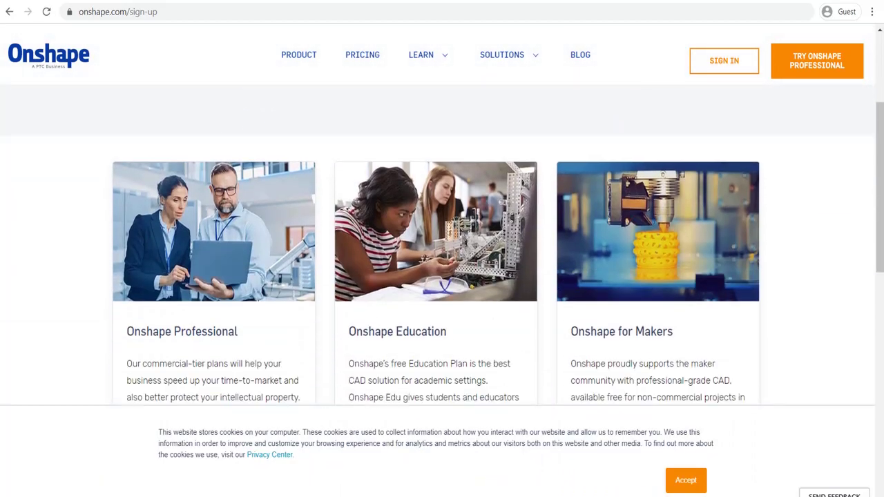
pyautogui.scroll(3, 421, 197)
pyautogui.scroll(-1, 421, 197)
pyautogui.scroll(-2, 421, 196)
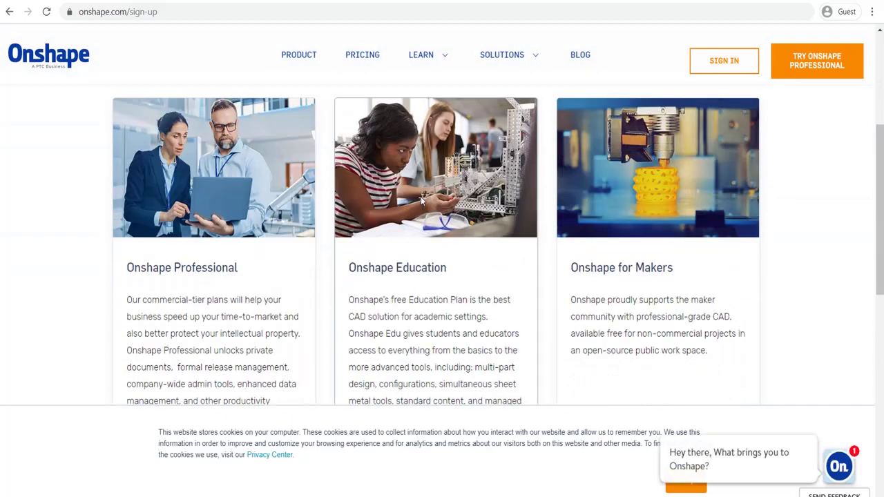
pyautogui.scroll(4, 421, 196)
pyautogui.scroll(-5, 431, 204)
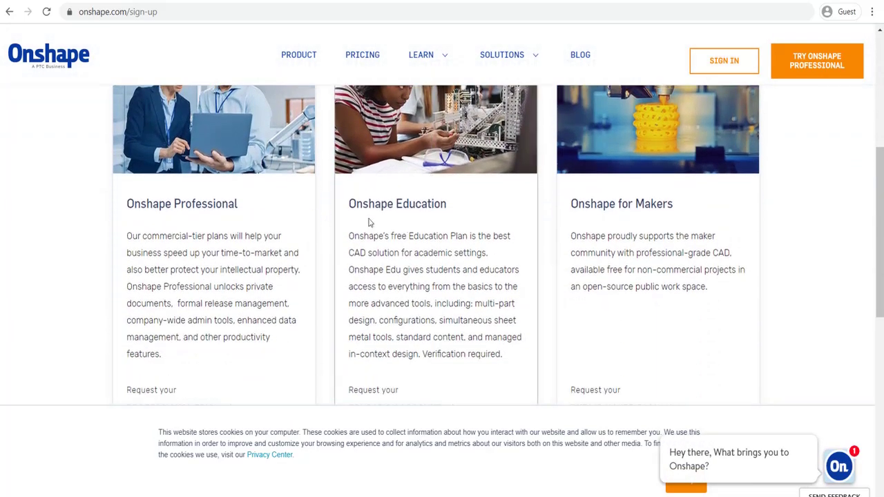
pyautogui.scroll(-2, 442, 262)
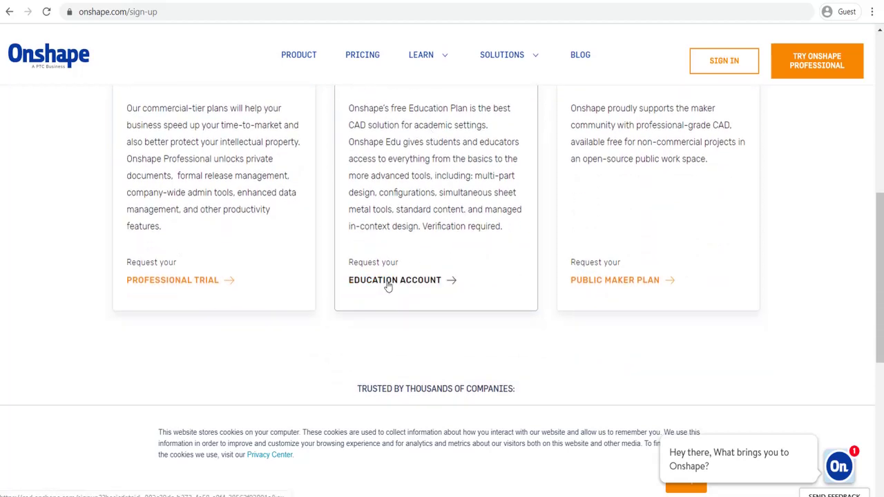
pyautogui.click(388, 287)
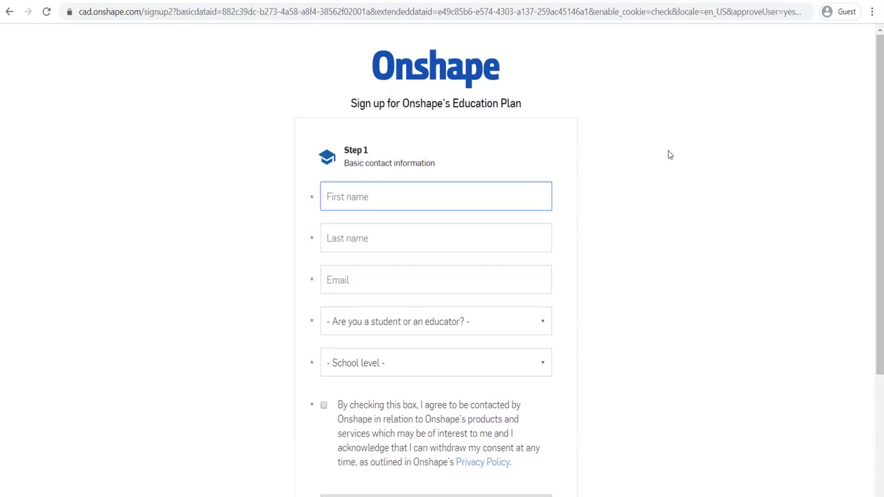
# Examine the Education Plan sign-up form, including its contact fields, school level options, consent checkbox and sign-up stages.
pyautogui.click(353, 279)
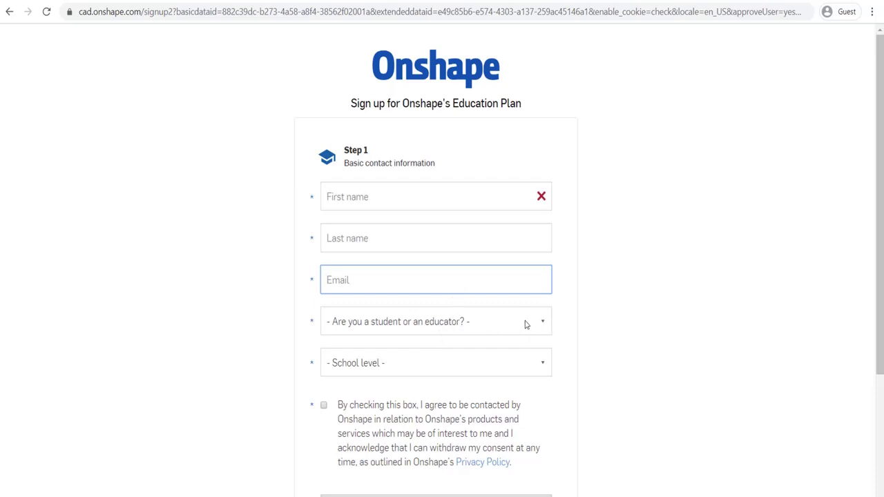
pyautogui.scroll(-1, 532, 332)
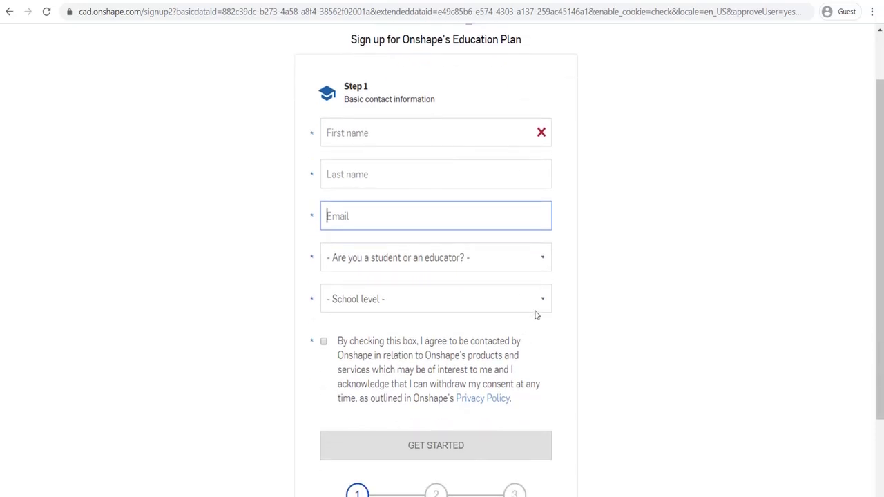
pyautogui.click(543, 302)
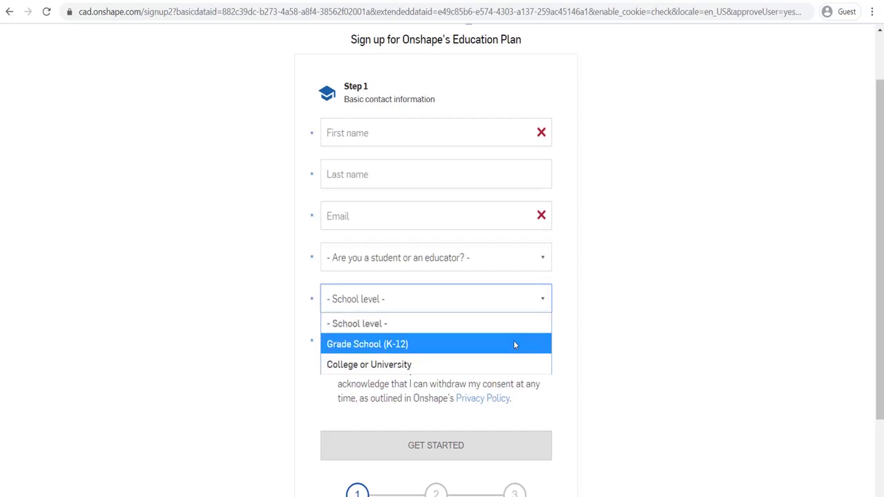
pyautogui.click(598, 286)
pyautogui.scroll(-1, 599, 286)
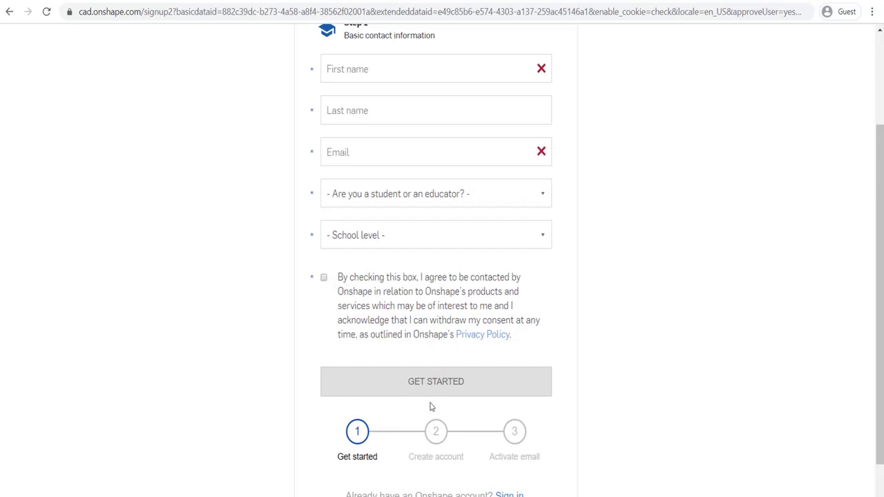
pyautogui.scroll(-1, 430, 408)
pyautogui.scroll(2, 435, 393)
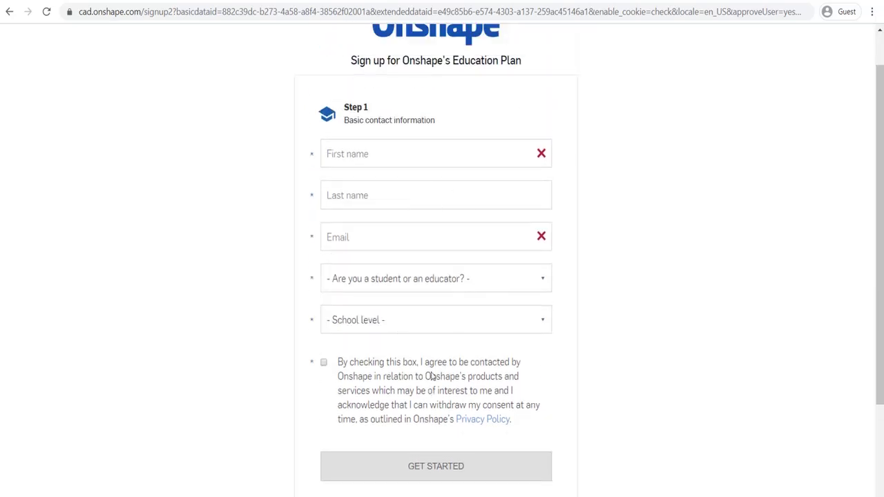
pyautogui.scroll(-2, 446, 332)
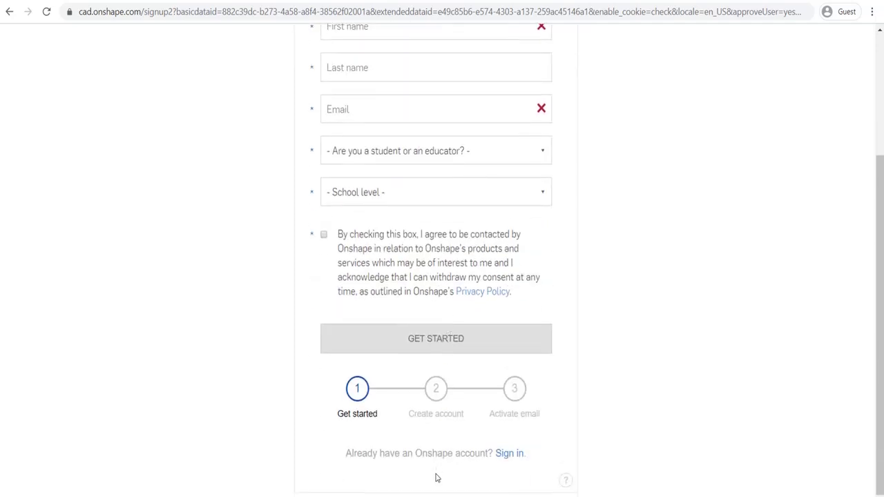
pyautogui.scroll(2, 436, 389)
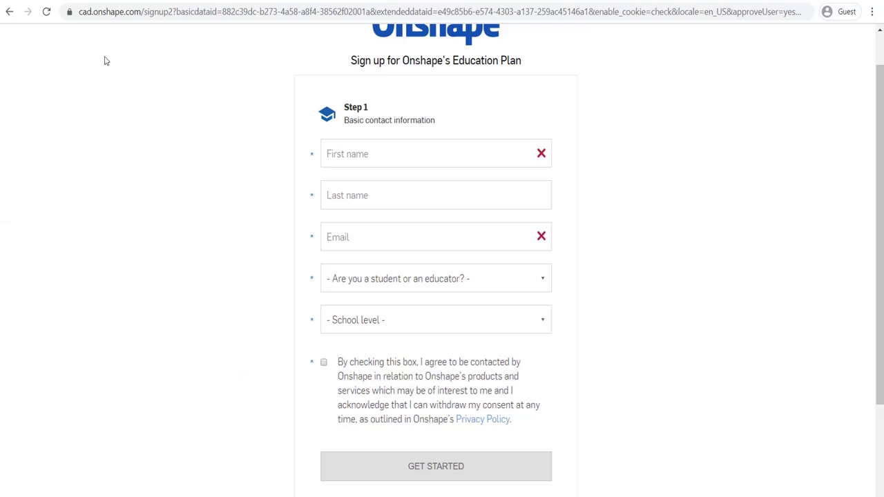
# Search the web for "kildare catholic college" in a new browser tab.
pyautogui.hotkey('ctrl', 't')
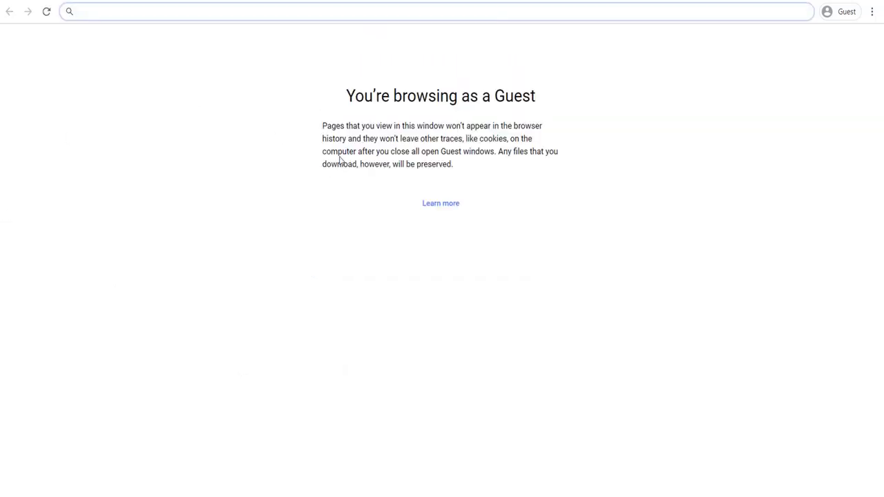
pyautogui.write('k')
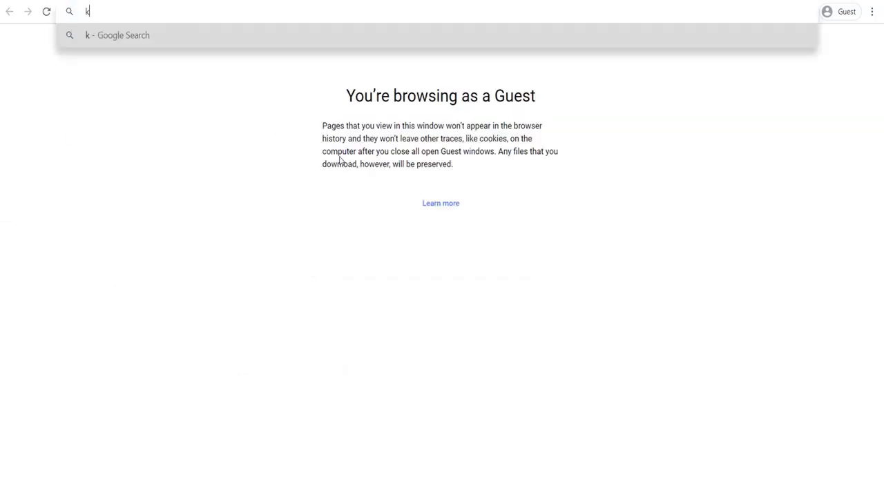
pyautogui.write('ildare ')
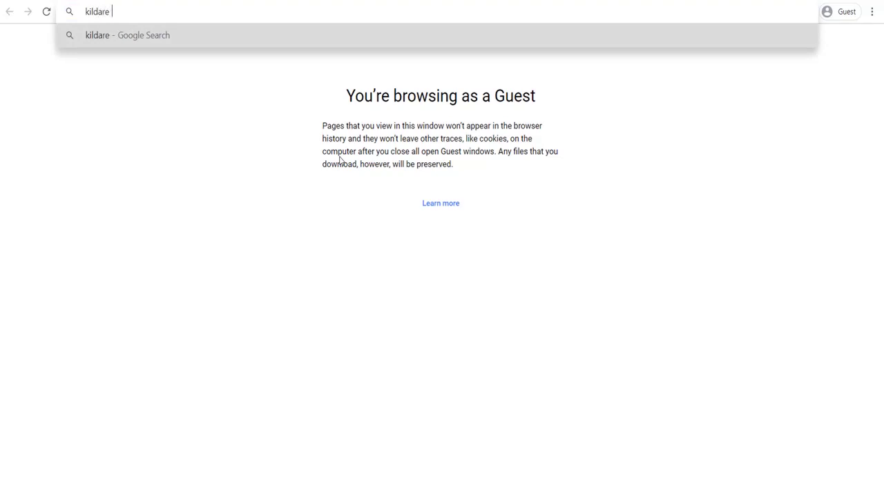
pyautogui.write('catholic col')
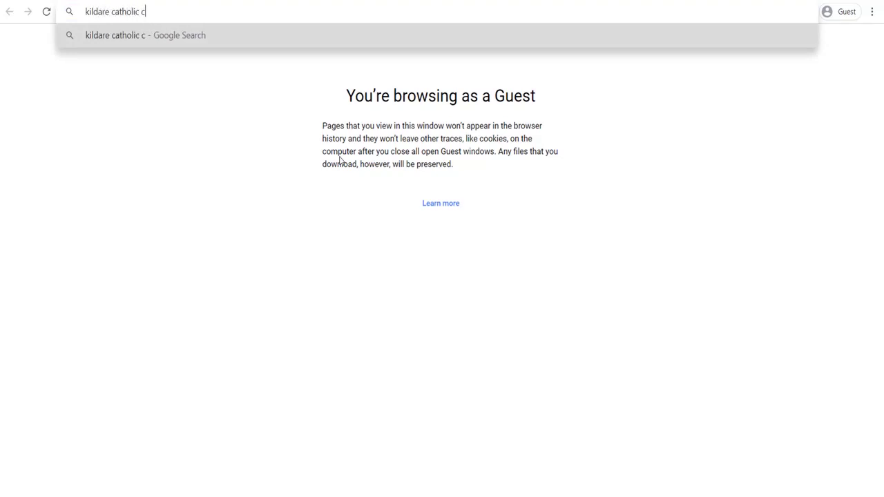
pyautogui.write('lege')
pyautogui.press('Return')
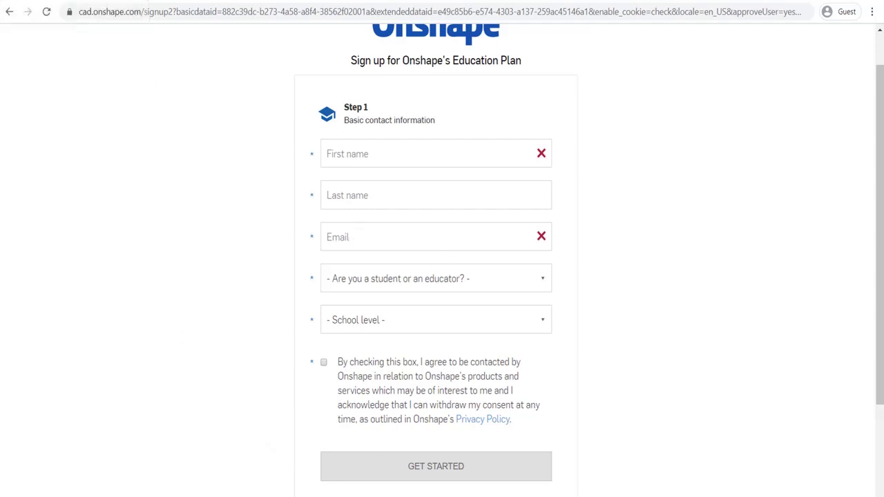
# Switch to the browser window showing the 7 Tech I Digital Technology class and open the Onshape sign-in page in a new tab.
pyautogui.moveTo(323, 496)
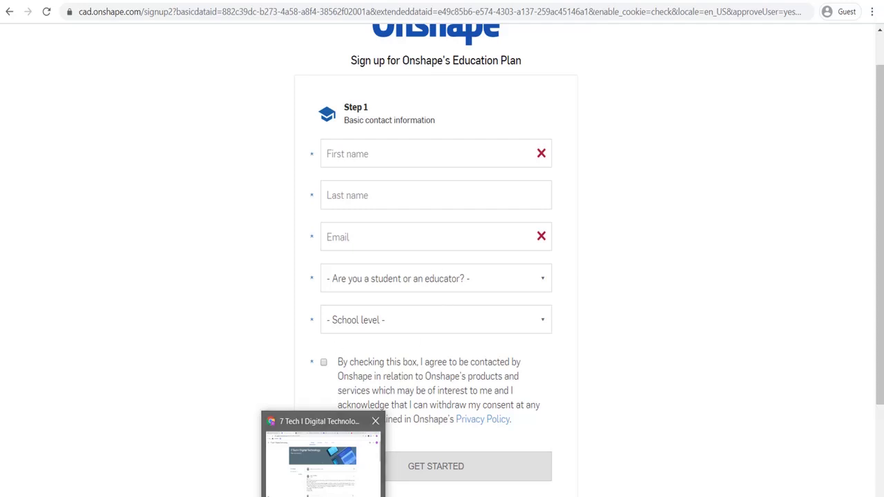
pyautogui.click(322, 459)
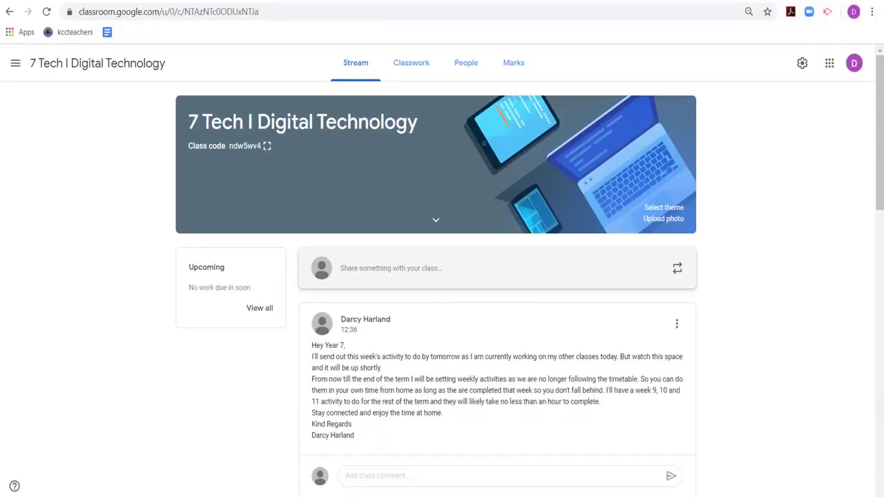
pyautogui.hotkey('ctrl', 't')
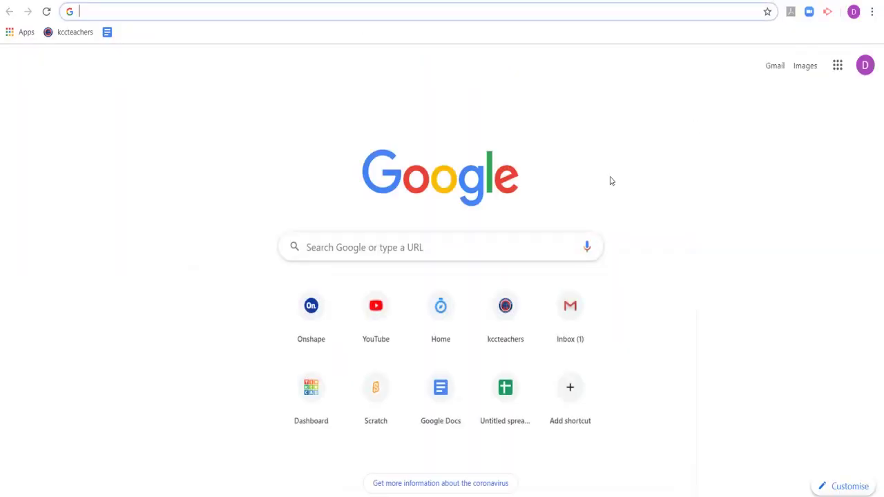
pyautogui.write('onshap')
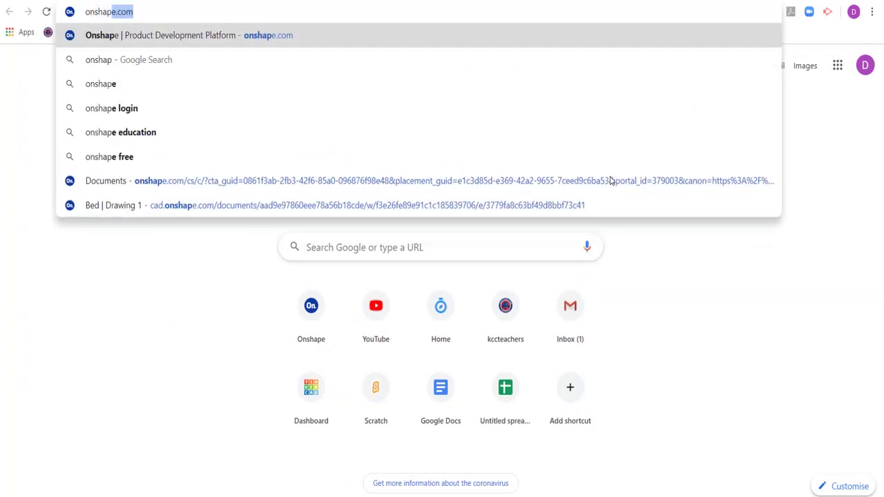
pyautogui.press('Return')
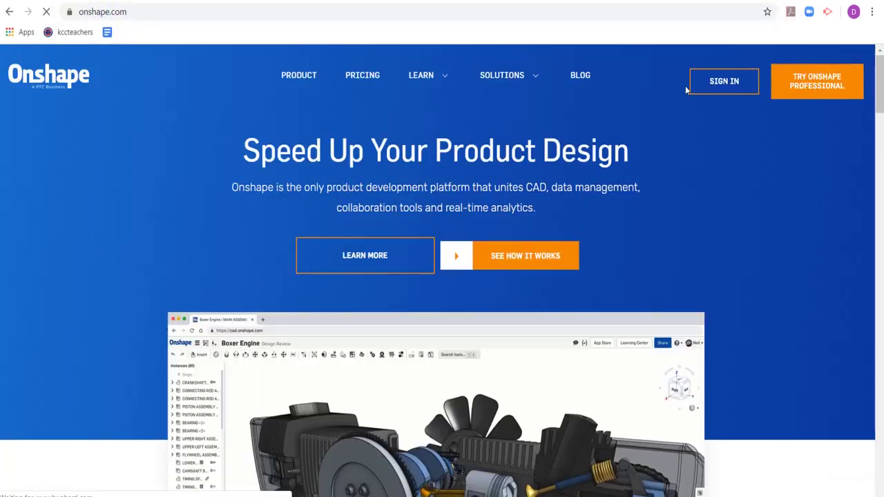
pyautogui.click(717, 78)
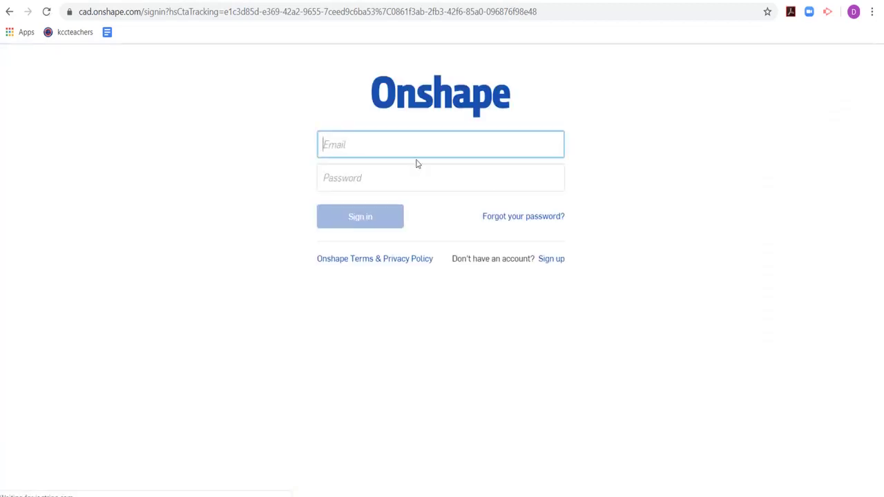
# Sign in to Onshape with the saved account e-mail and the account password.
pyautogui.write('har')
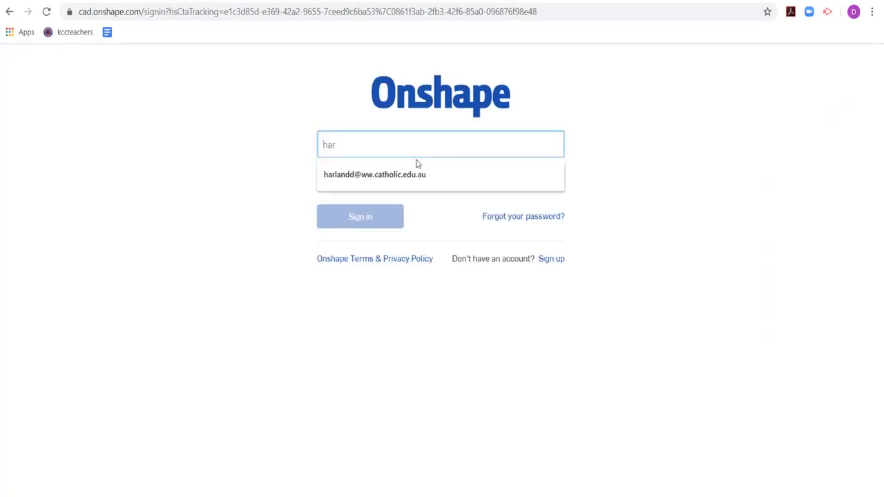
pyautogui.click(418, 170)
pyautogui.click(422, 172)
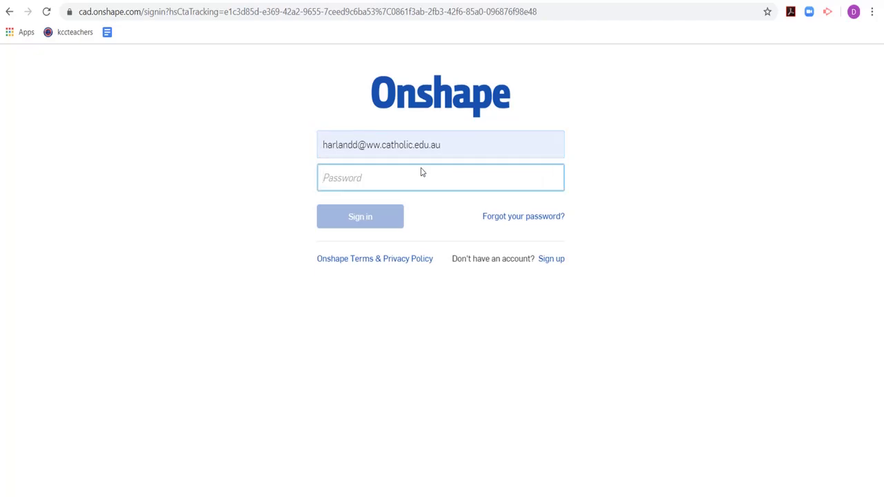
pyautogui.write('********')
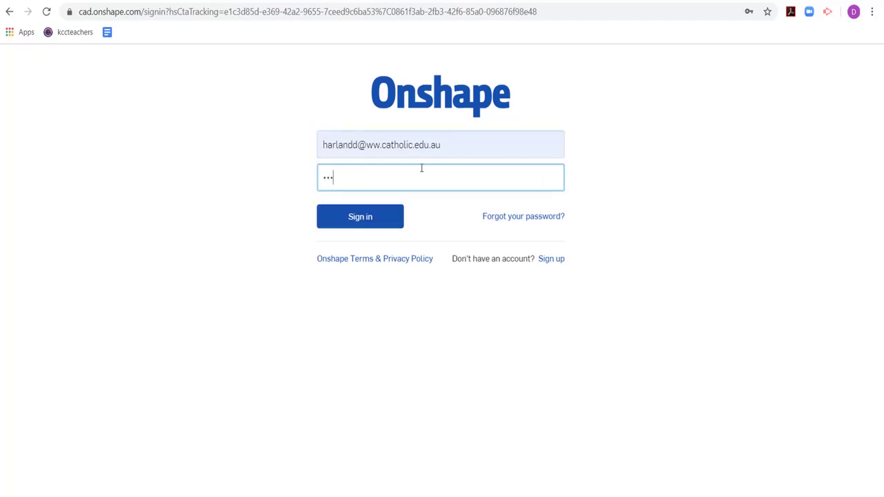
pyautogui.write('*')
pyautogui.press('Return')
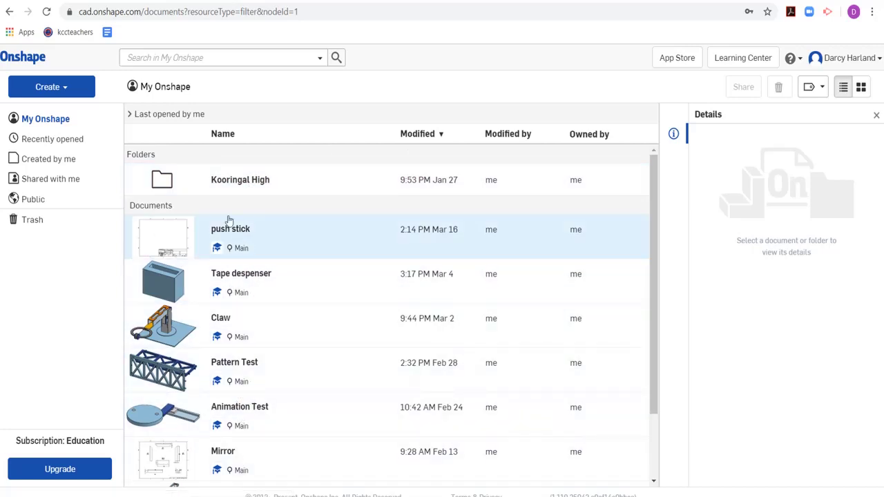
pyautogui.scroll(-1, 230, 310)
pyautogui.scroll(1, 243, 407)
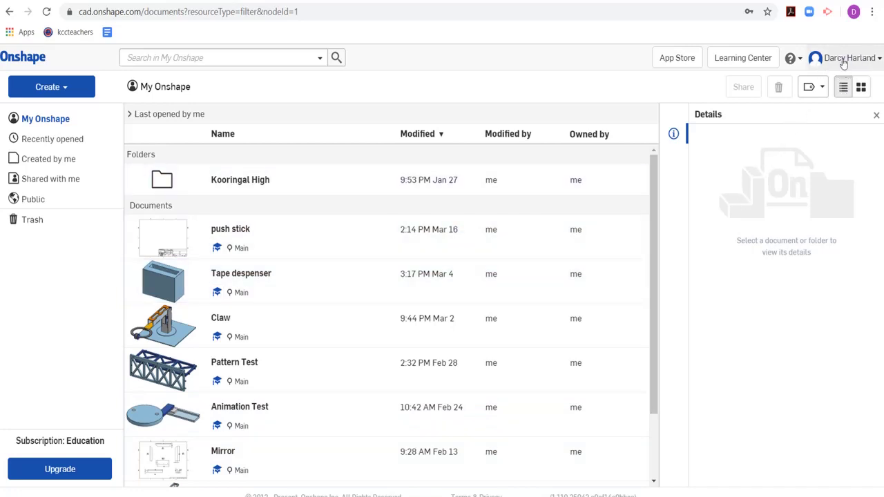
# Open the Preferences page of the Onshape account settings.
pyautogui.click(880, 61)
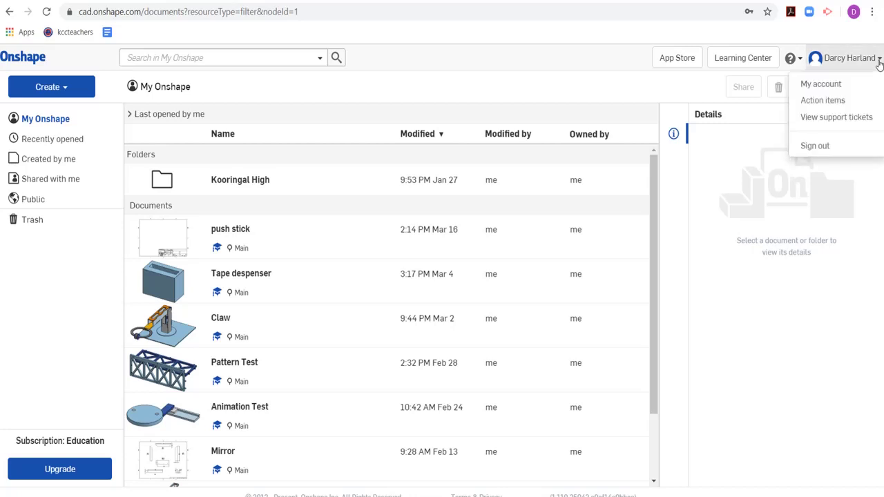
pyautogui.click(835, 88)
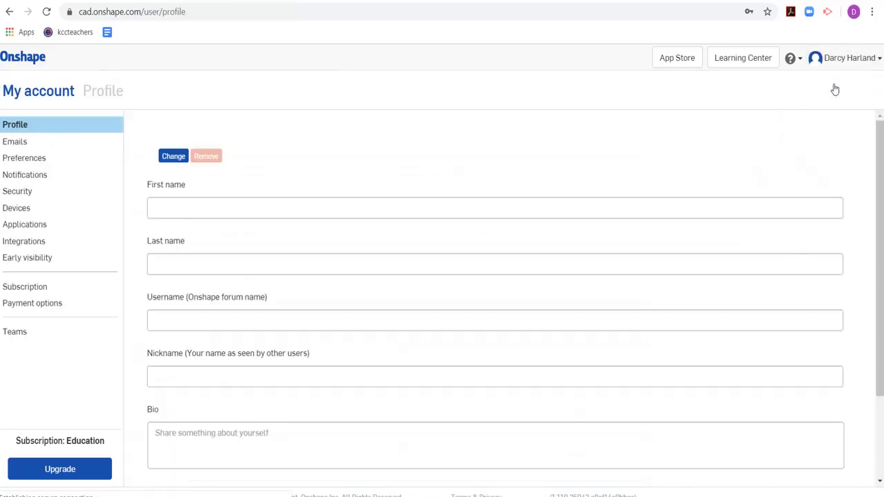
pyautogui.click(45, 160)
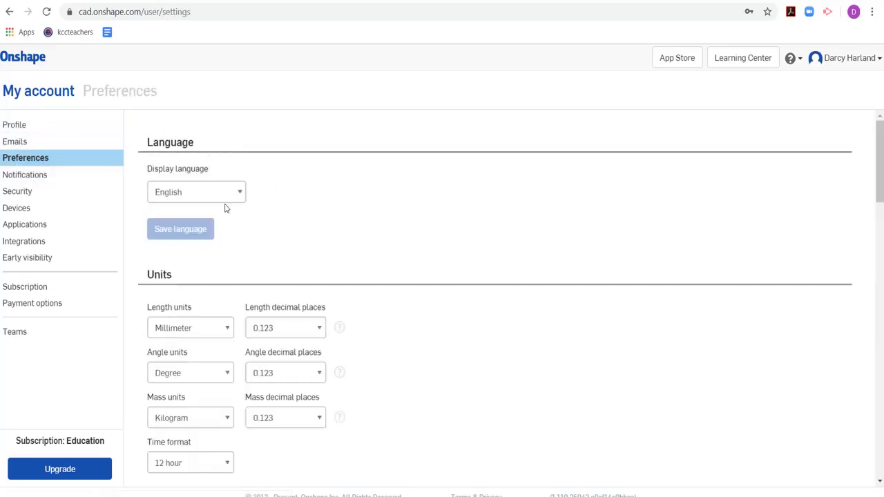
# Switch the default length units to Inch and set them back to Millimeter.
pyautogui.scroll(-2, 158, 289)
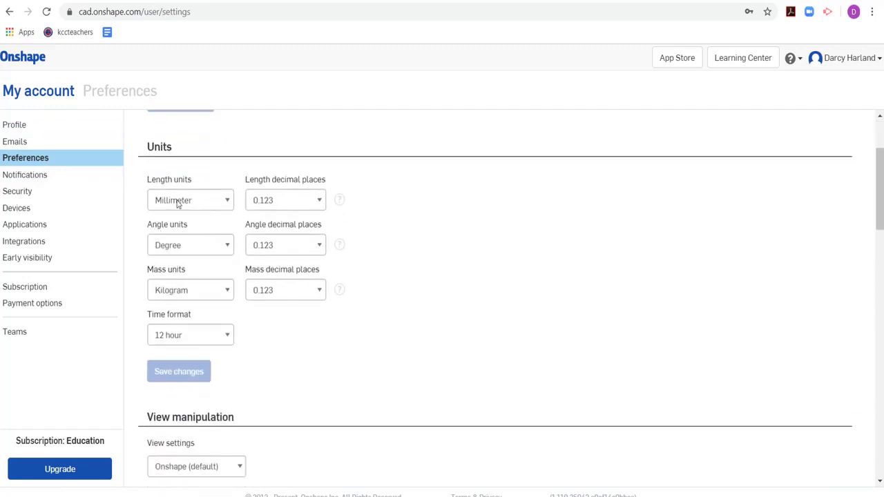
pyautogui.click(226, 202)
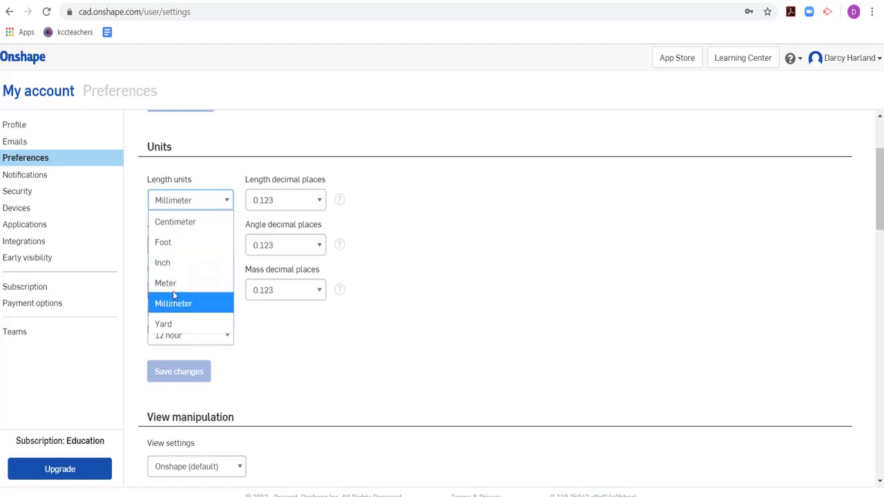
pyautogui.click(178, 264)
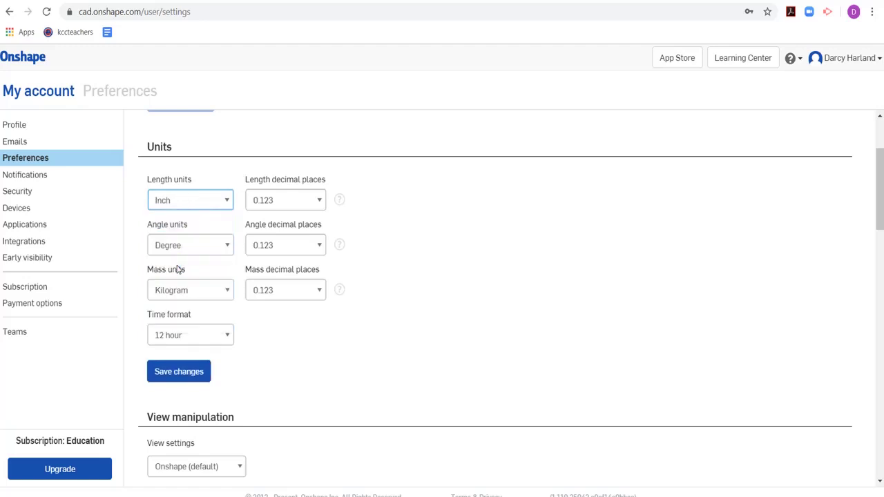
pyautogui.click(229, 203)
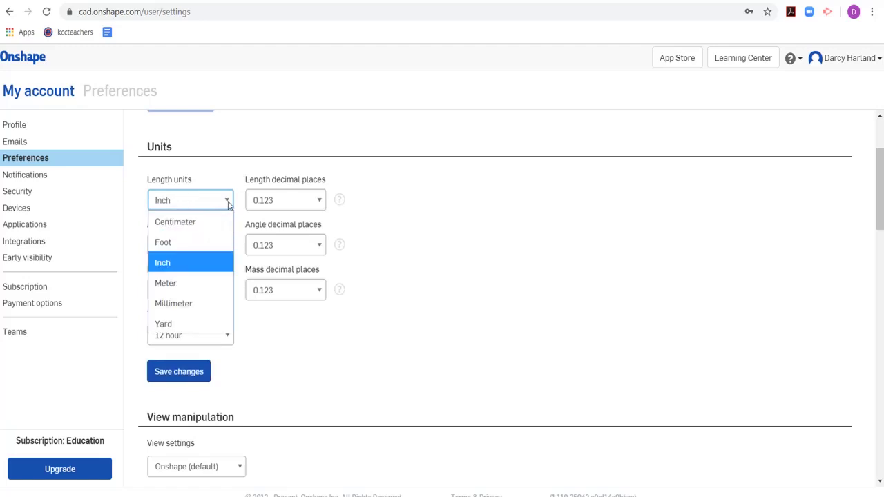
pyautogui.click(194, 304)
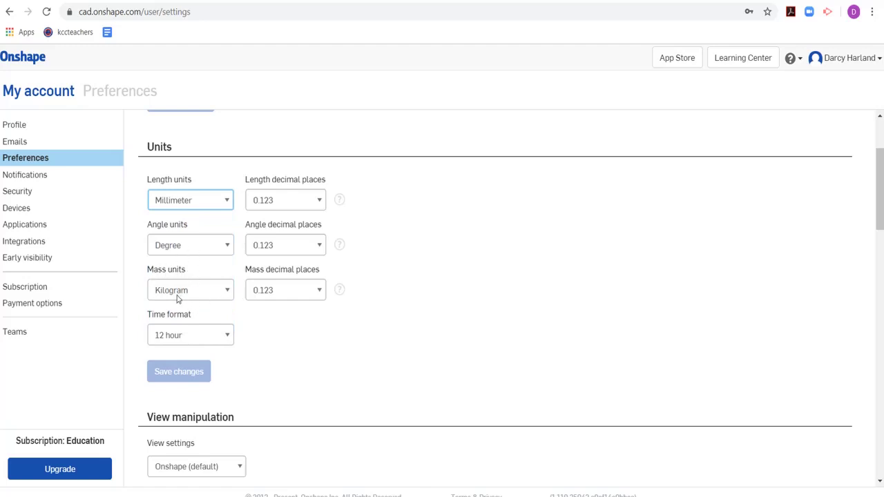
# Choose Kilogram as the default mass units and return to the Onshape documents page.
pyautogui.click(228, 295)
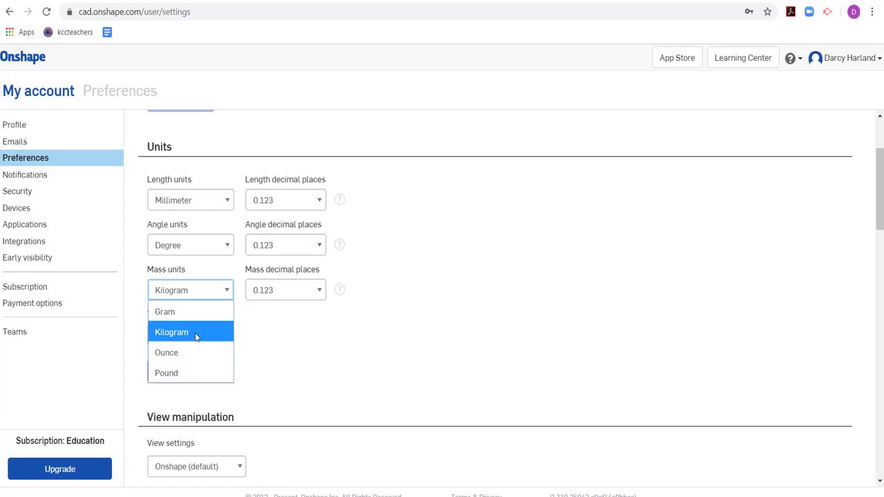
pyautogui.click(196, 336)
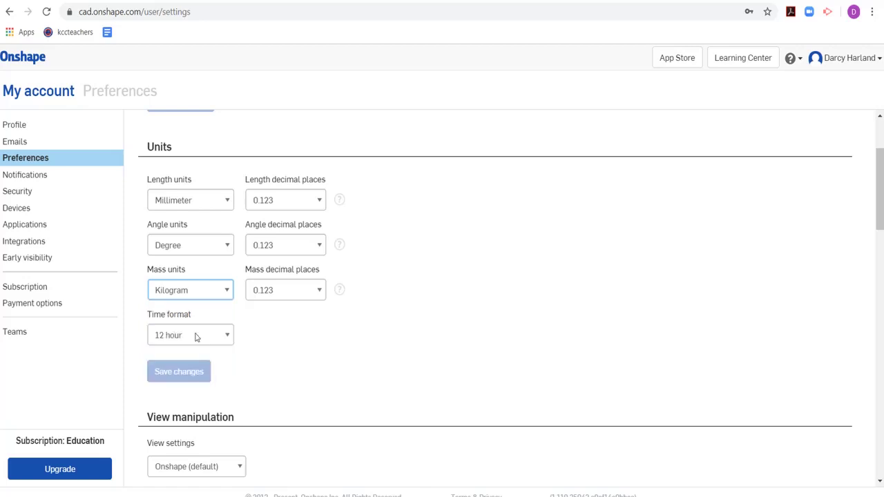
pyautogui.click(25, 58)
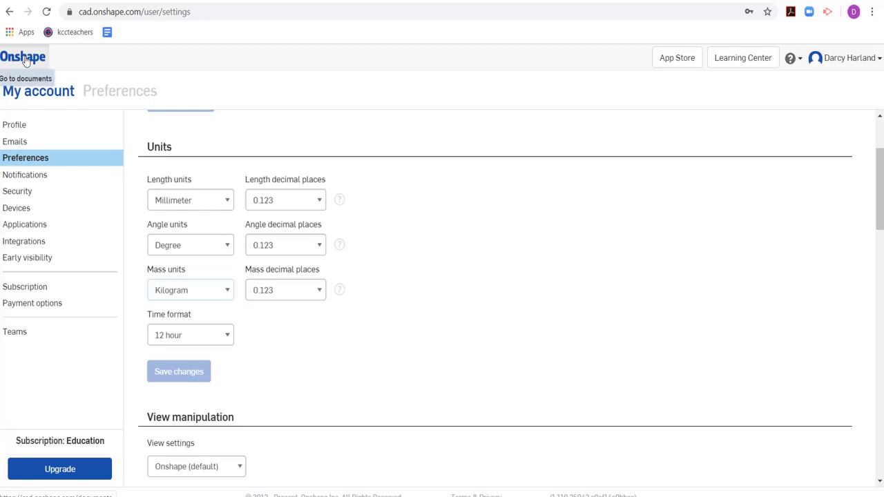